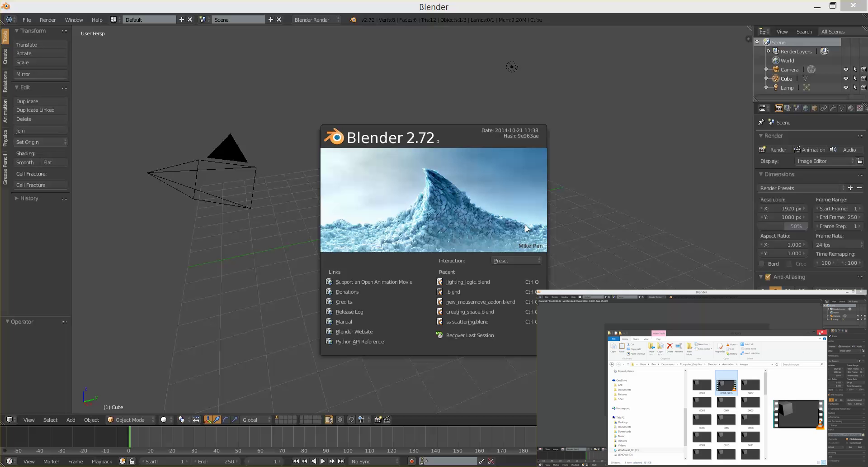
Step: Dismiss the Blender 2.72 splash screen to reveal the default cube, camera and lamp scene
{"action": "left_click", "coordinate": [554, 209]}
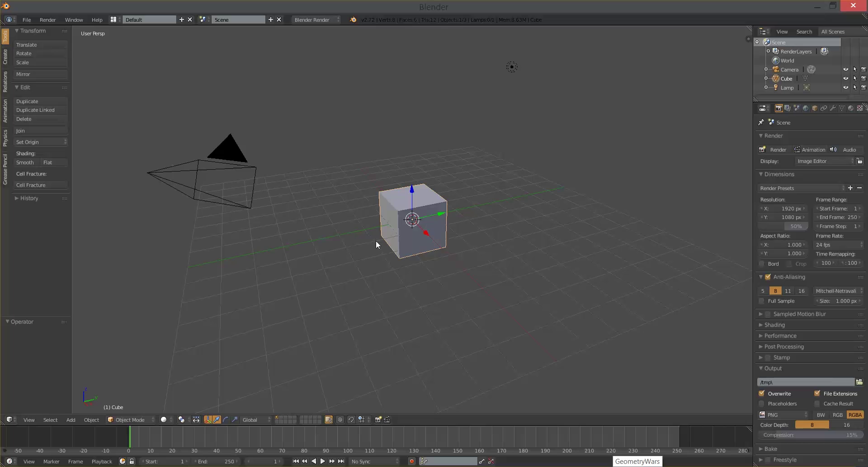
Step: Switch to camera view and render the current frame of the default cube with F12
{"action": "key", "text": "KP_0"}
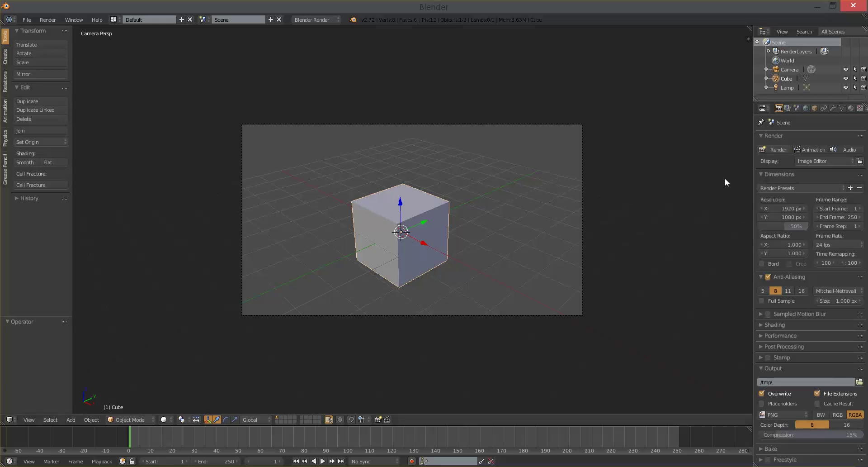
{"action": "key", "text": "F12"}
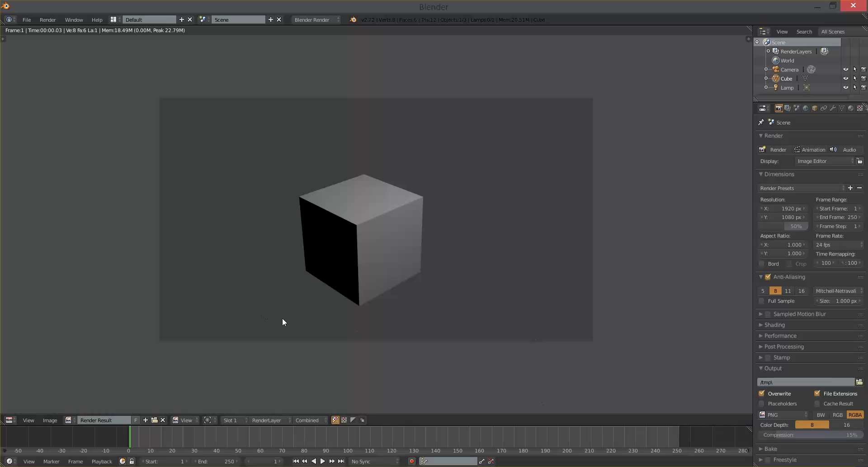
Step: Try Save As Image from the render's Image menu, then cancel the file browser
{"action": "middle_click_drag", "start_coordinate": [198, 303], "coordinate": [236, 287]}
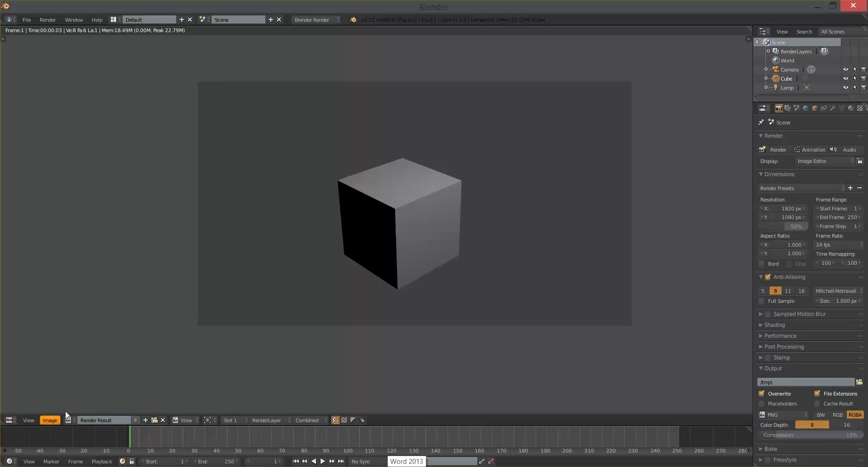
{"action": "left_click", "coordinate": [55, 417]}
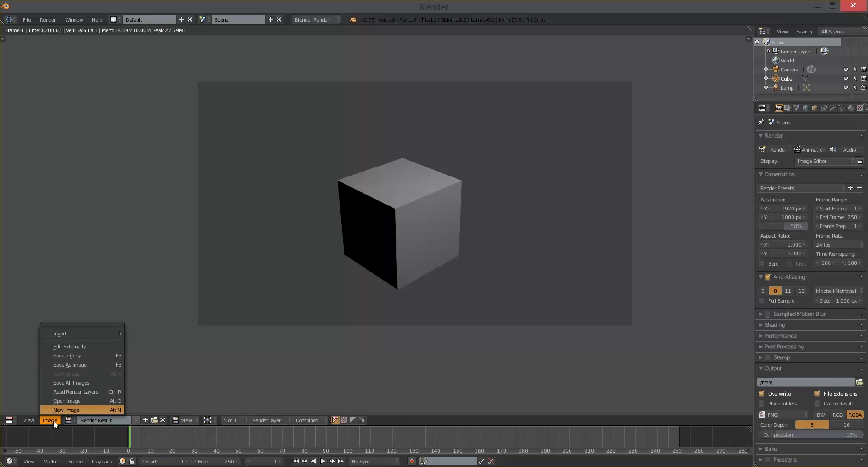
{"action": "left_click", "coordinate": [50, 419]}
{"action": "left_click", "coordinate": [51, 419]}
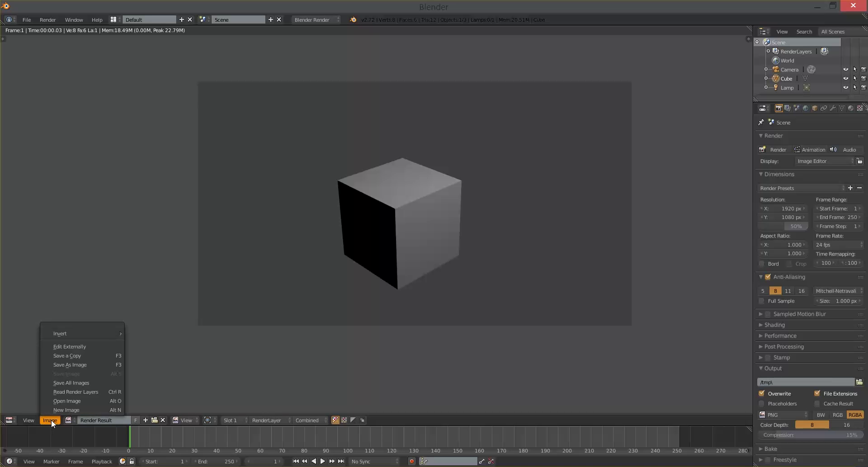
{"action": "left_click", "coordinate": [87, 364]}
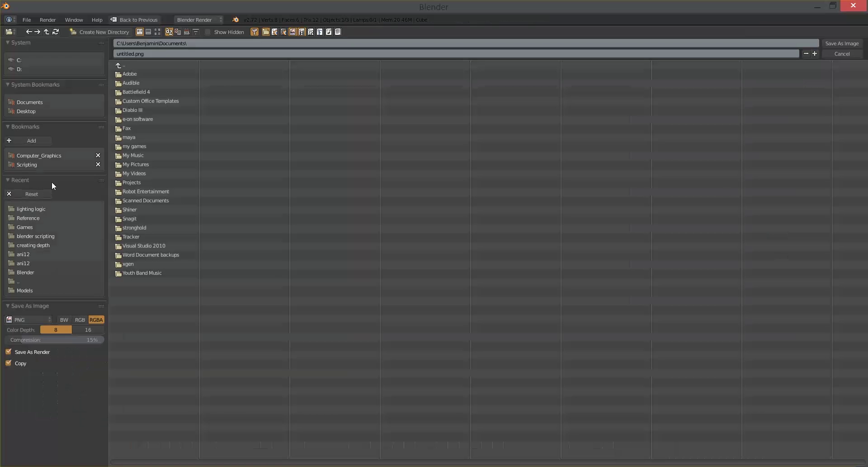
{"action": "left_click", "coordinate": [844, 53]}
Step: Look through the Image and View menus, then leave the render result with Esc
{"action": "left_click", "coordinate": [45, 422]}
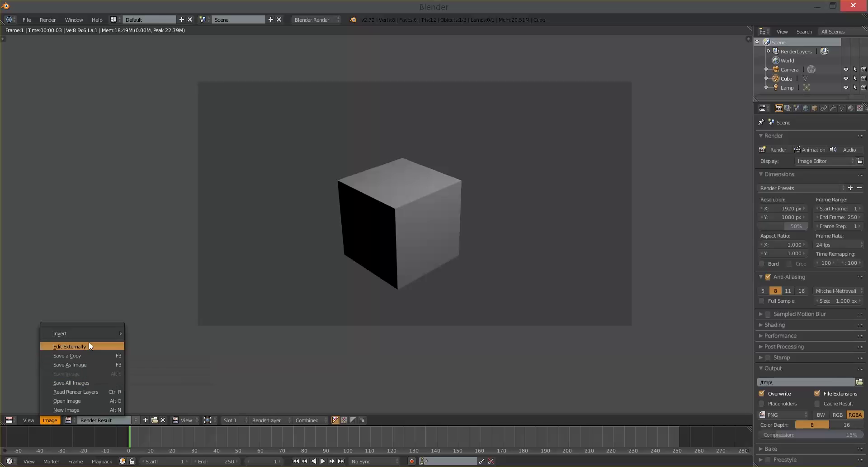
{"action": "left_click", "coordinate": [36, 423]}
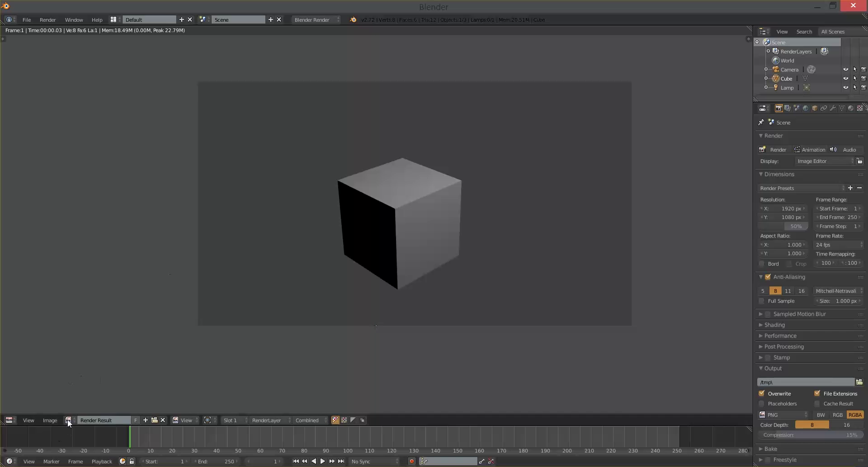
{"action": "left_click", "coordinate": [54, 420]}
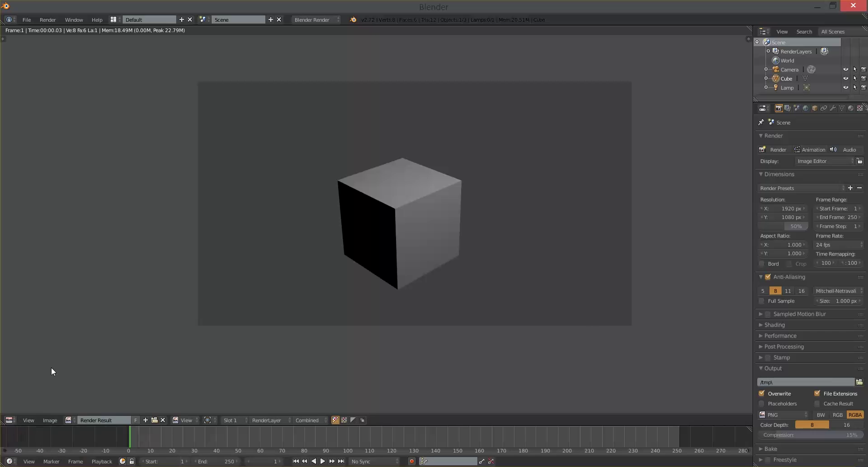
{"action": "key", "text": "Escape"}
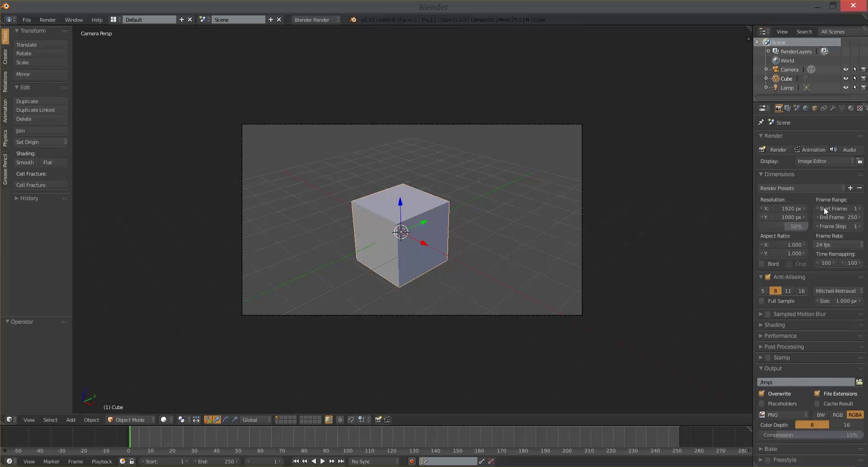
Step: Set the render resolution percentage to 100% for full 1920×1080 frames
{"action": "left_click", "coordinate": [780, 224]}
{"action": "type", "text": "100"}
{"action": "key", "text": "Return"}
Step: Point the render output path to the Computer_Graphics\Blender\Animation folder
{"action": "left_click", "coordinate": [858, 382]}
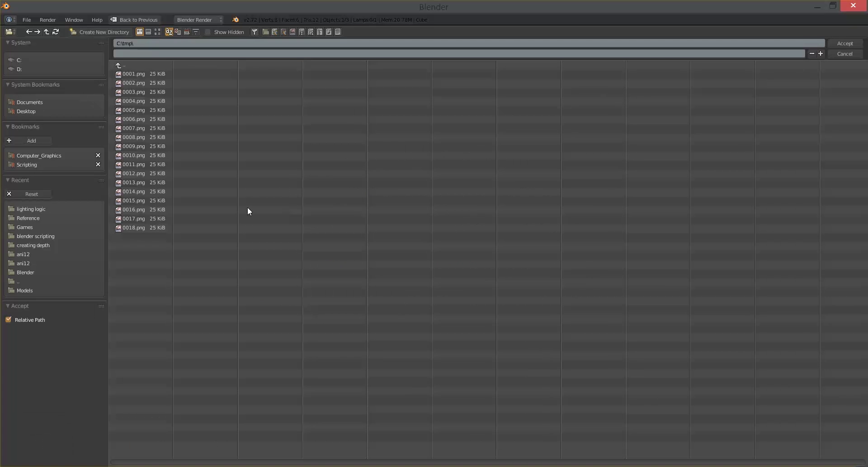
{"action": "left_click", "coordinate": [51, 156]}
{"action": "left_click", "coordinate": [144, 75]}
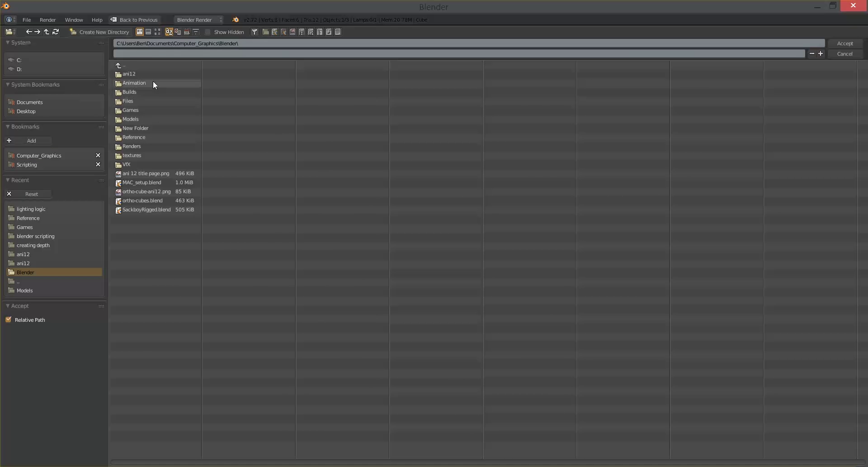
{"action": "left_click", "coordinate": [152, 83]}
{"action": "left_click", "coordinate": [835, 43]}
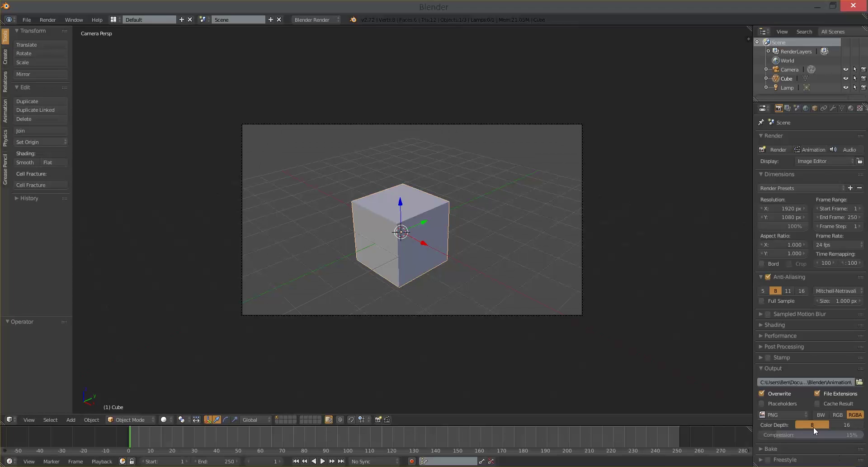
Step: Create a new folder named images inside Animation for the rendered frames
{"action": "left_click", "coordinate": [859, 382]}
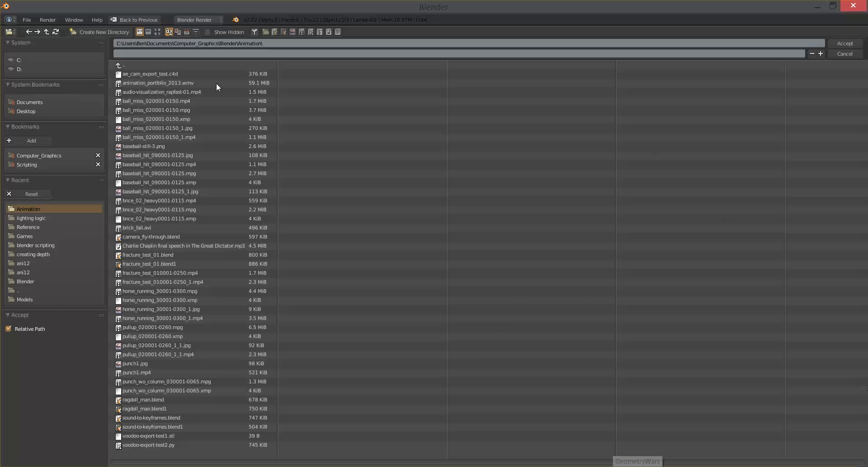
{"action": "left_click", "coordinate": [108, 30]}
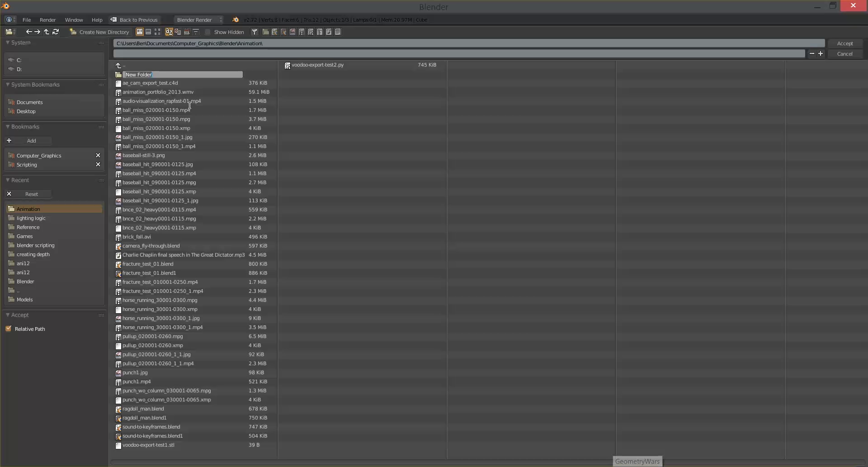
{"action": "type", "text": "images"}
{"action": "key", "text": "Return"}
{"action": "key", "text": "Return"}
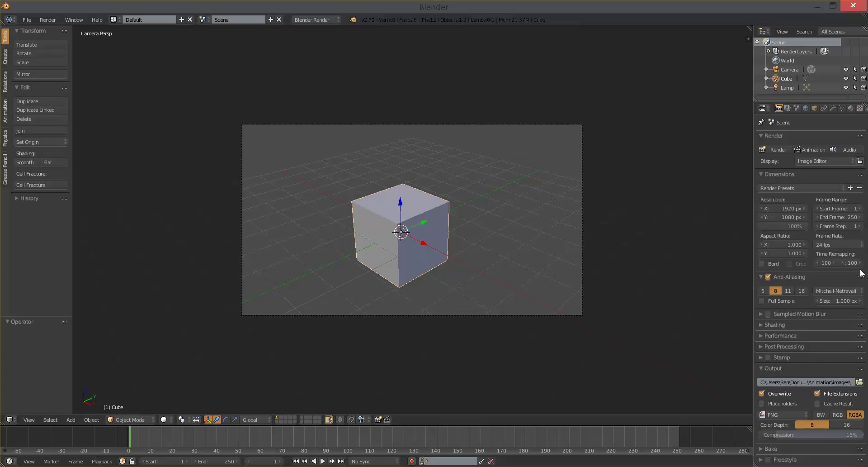
{"action": "key", "text": "super+c"}
{"action": "left_click", "coordinate": [804, 414]}
{"action": "left_click", "coordinate": [804, 414]}
{"action": "left_click", "coordinate": [792, 416]}
{"action": "left_click", "coordinate": [803, 413]}
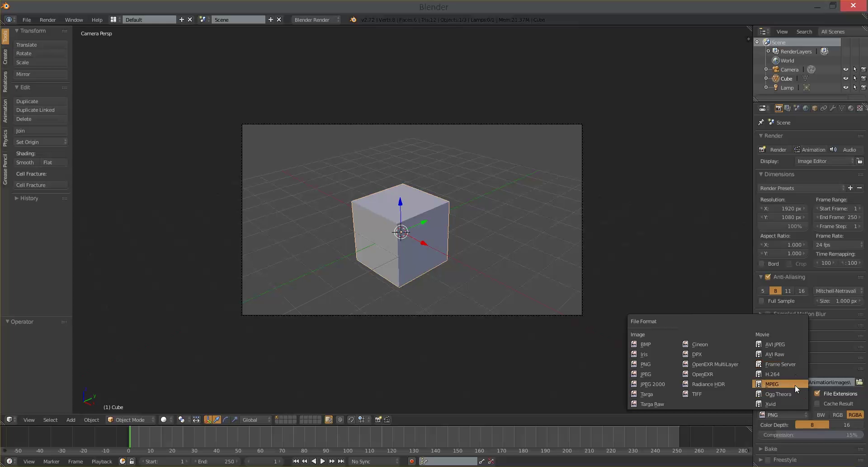
{"action": "left_click", "coordinate": [665, 364]}
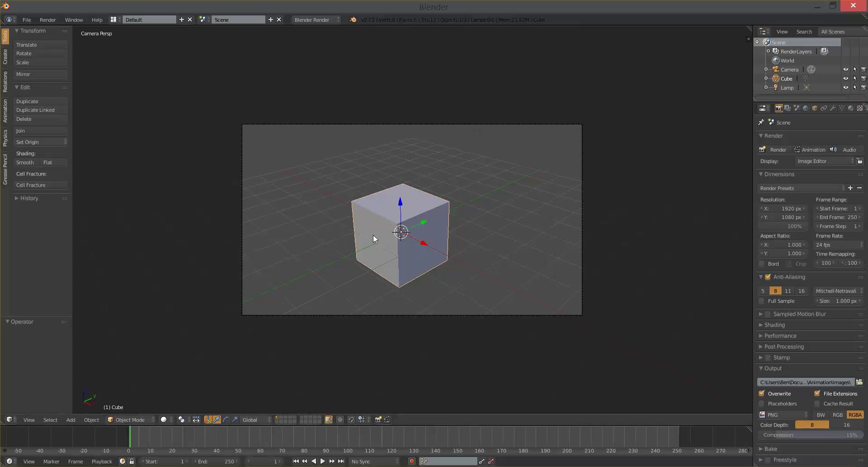
Step: Move the cube to the upper left of the camera view and keyframe its location at frame 1
{"action": "right_click_drag", "start_coordinate": [420, 259], "coordinate": [325, 203]}
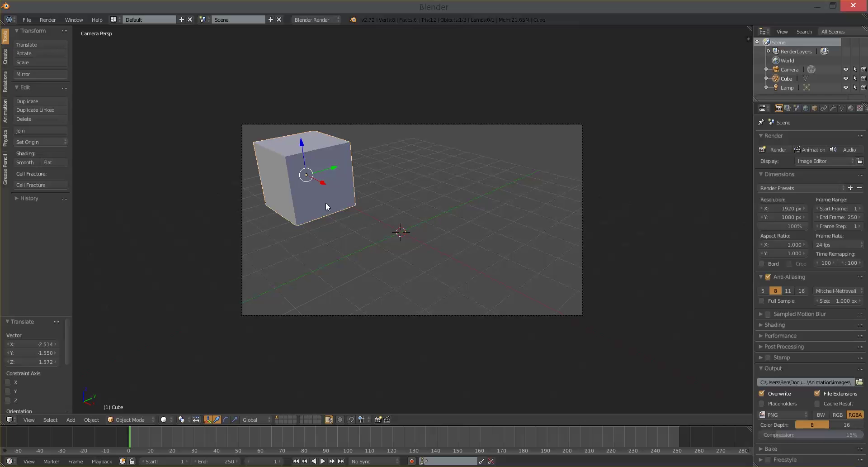
{"action": "key", "text": "i"}
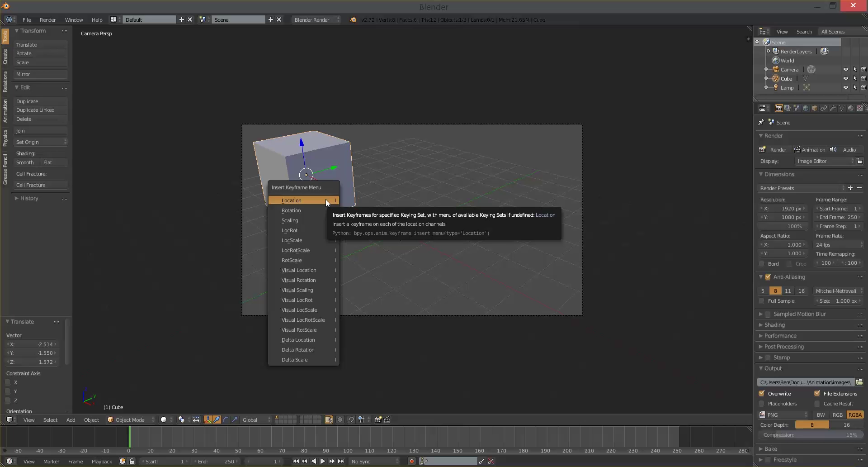
{"action": "left_click", "coordinate": [326, 199]}
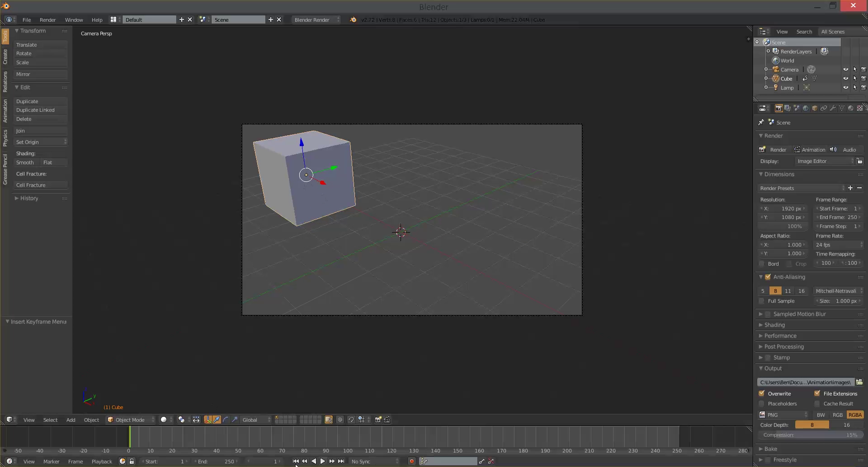
Step: At frame 250, move the cube right and keyframe its location, then preview and return to frame 1
{"action": "left_click", "coordinate": [341, 460]}
{"action": "key", "text": "g"}
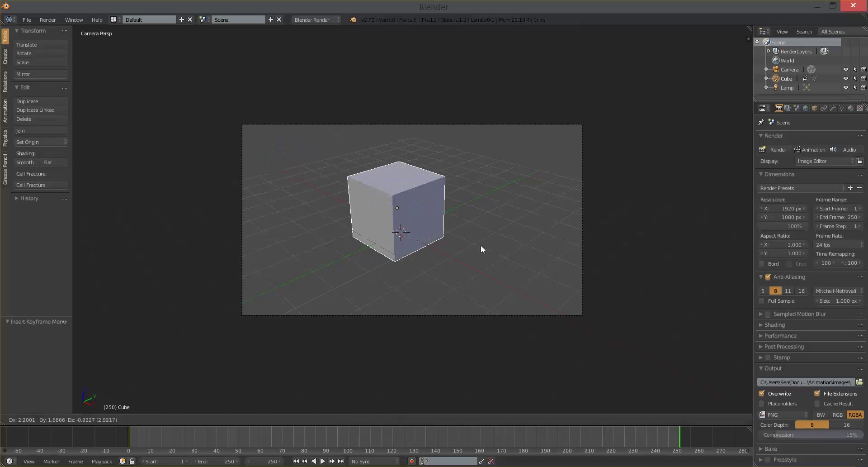
{"action": "left_click", "coordinate": [568, 273]}
{"action": "key", "text": "i"}
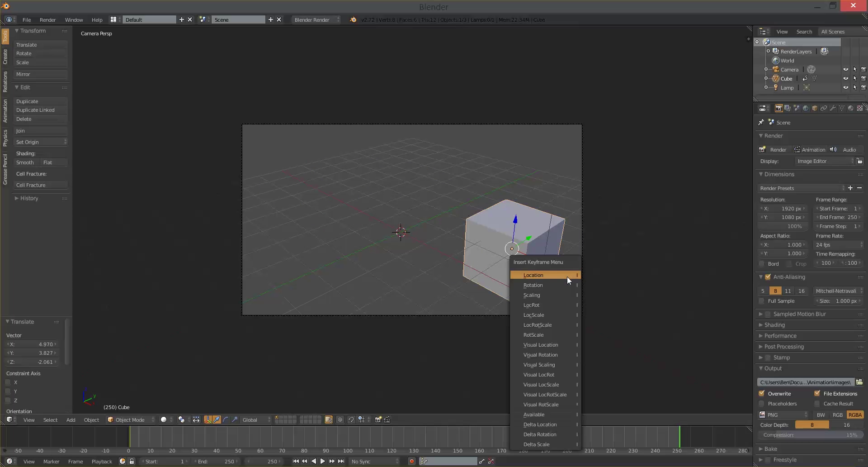
{"action": "left_click", "coordinate": [567, 276]}
{"action": "left_click_drag", "start_coordinate": [543, 437], "coordinate": [273, 436]}
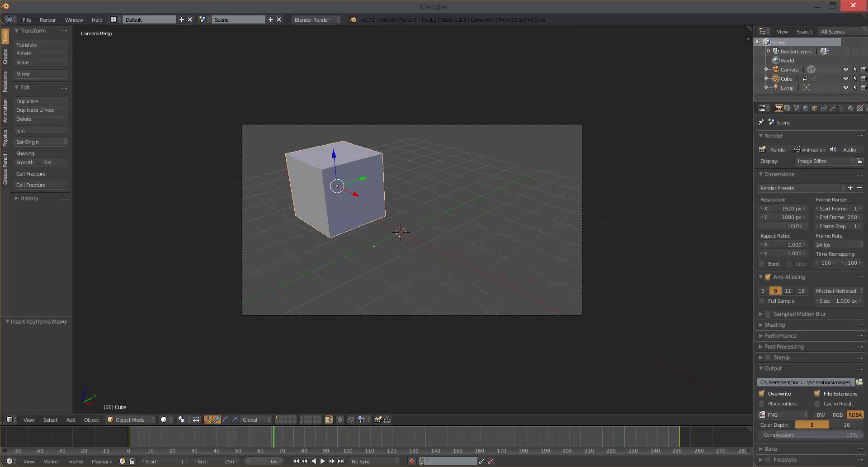
{"action": "left_click", "coordinate": [295, 460]}
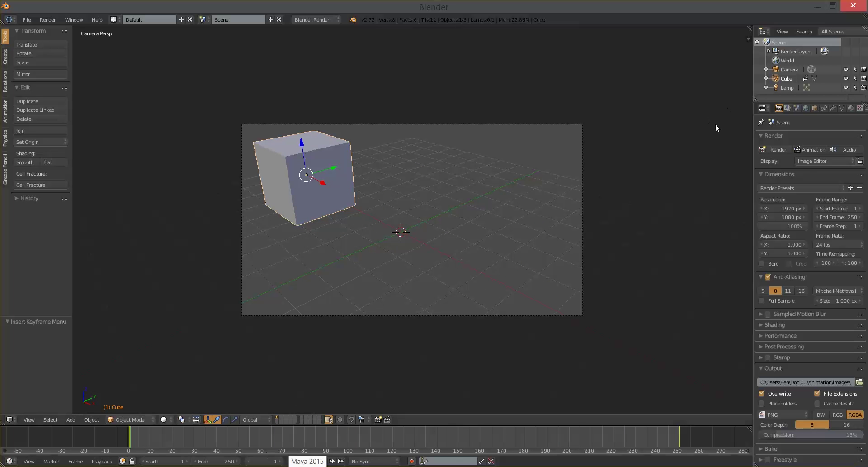
Step: Render the full 250-frame animation as PNG frames into the images folder
{"action": "left_click", "coordinate": [815, 151]}
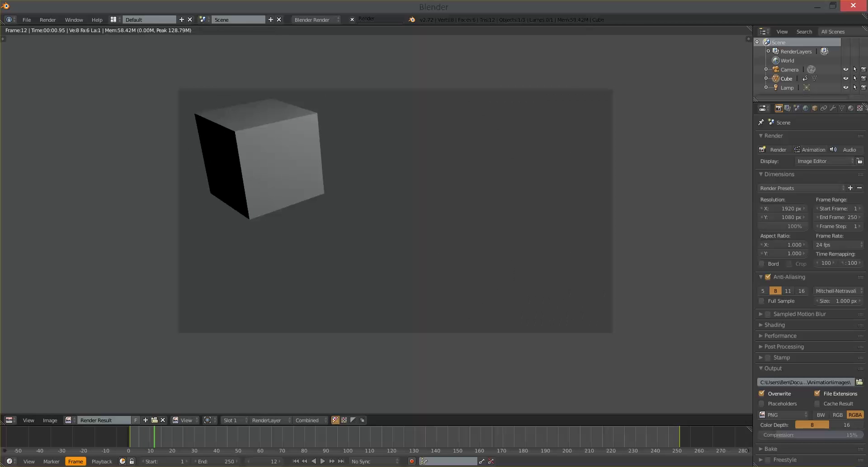
Step: Open File Explorer and go to Computer_Graphics\Blender\Animation\images
{"action": "key", "text": "super+e"}
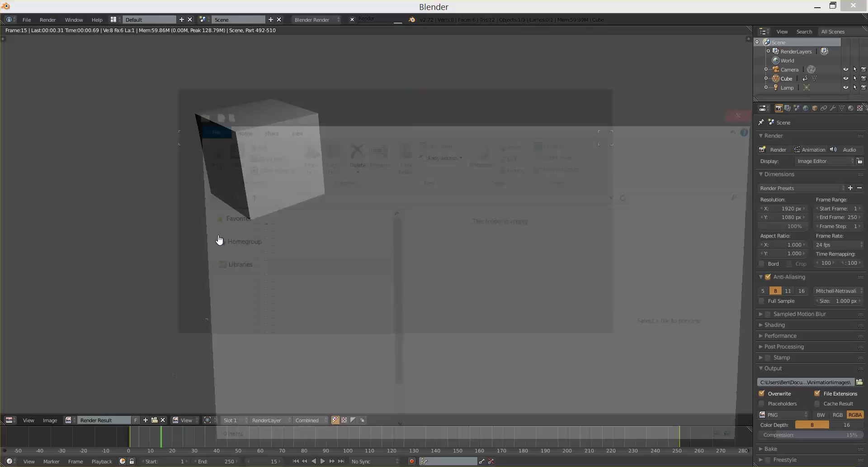
{"action": "scroll", "coordinate": [382, 271], "scroll_direction": "up", "scroll_amount": 2}
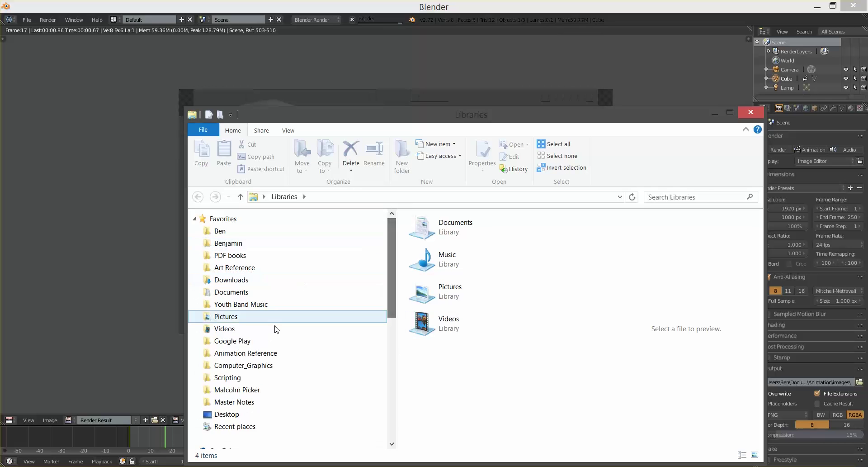
{"action": "left_click", "coordinate": [274, 365]}
{"action": "left_click", "coordinate": [466, 235]}
{"action": "double_click", "coordinate": [466, 234]}
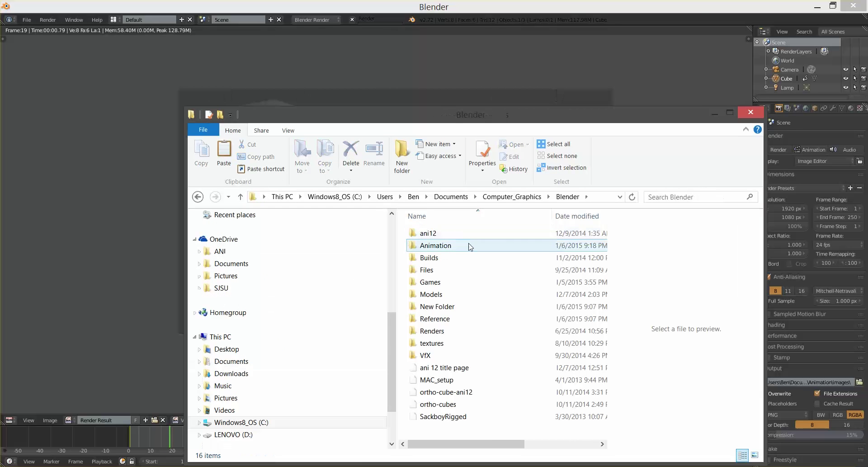
{"action": "double_click", "coordinate": [433, 247]}
{"action": "double_click", "coordinate": [370, 294]}
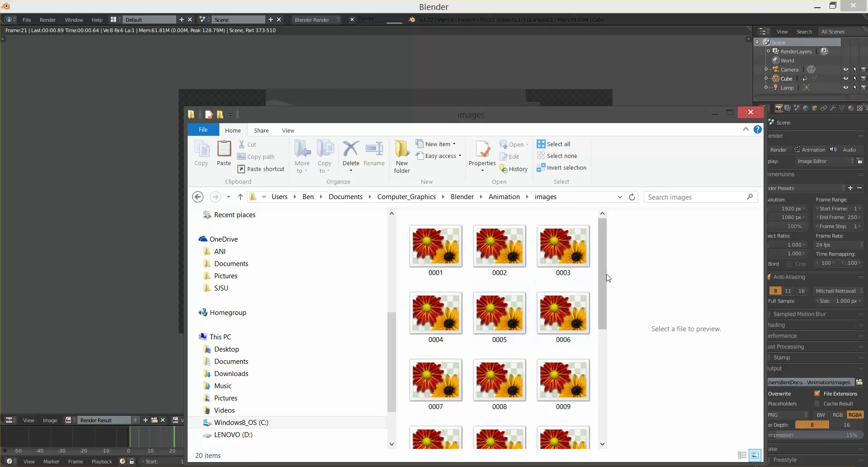
Step: Scroll through the rendered PNG thumbnails and preview frame 0001 as new frames appear
{"action": "left_click_drag", "start_coordinate": [602, 248], "coordinate": [607, 409]}
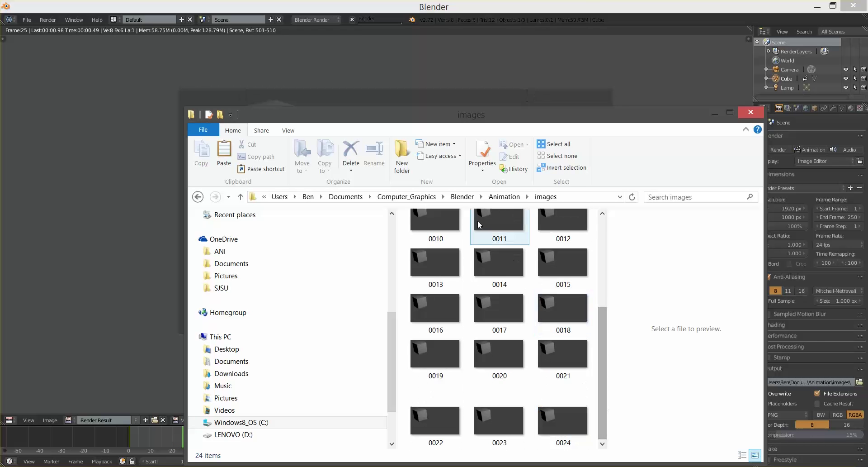
{"action": "scroll", "coordinate": [566, 339], "scroll_direction": "up", "scroll_amount": 5}
{"action": "left_click", "coordinate": [420, 244]}
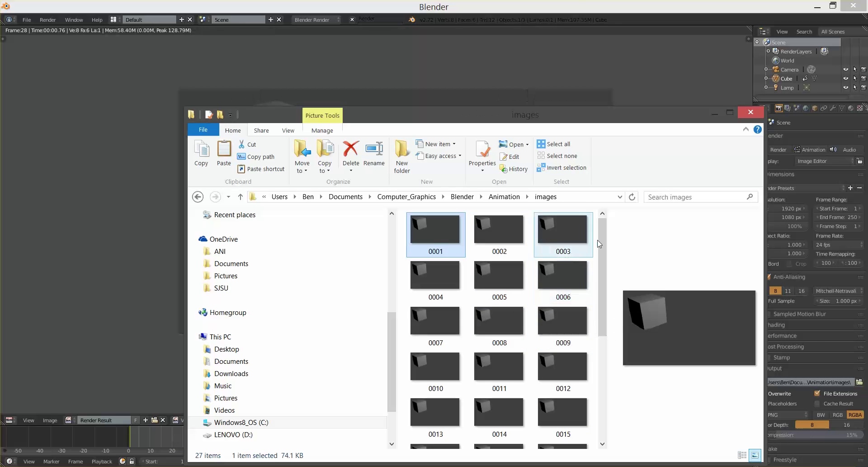
{"action": "left_click_drag", "start_coordinate": [603, 235], "coordinate": [537, 361]}
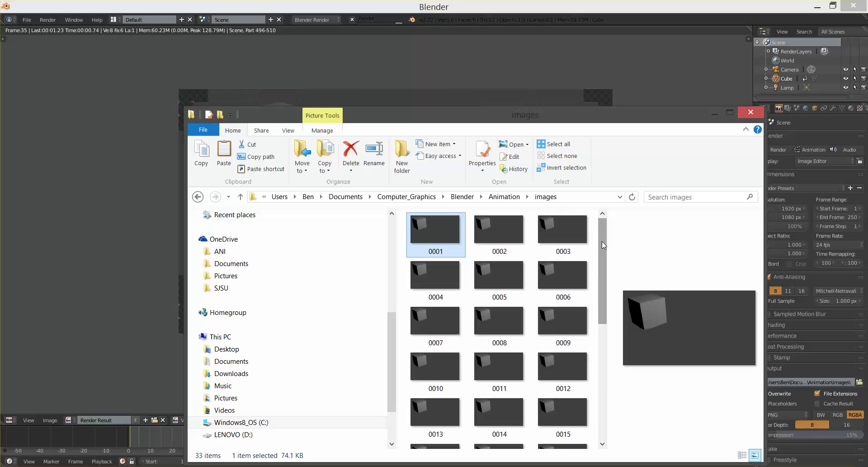
{"action": "left_click_drag", "start_coordinate": [601, 240], "coordinate": [606, 390]}
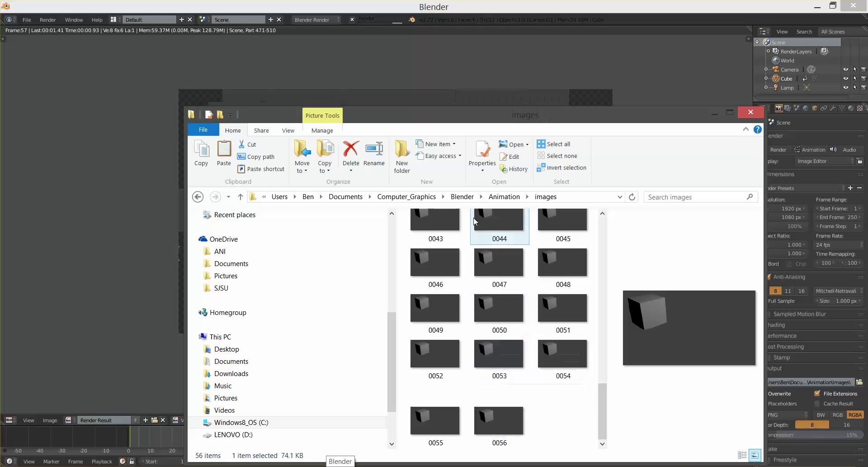
Step: Stop the running animation render and switch Blender to the Video Editing layout
{"action": "left_click", "coordinate": [353, 20]}
{"action": "left_click", "coordinate": [352, 19]}
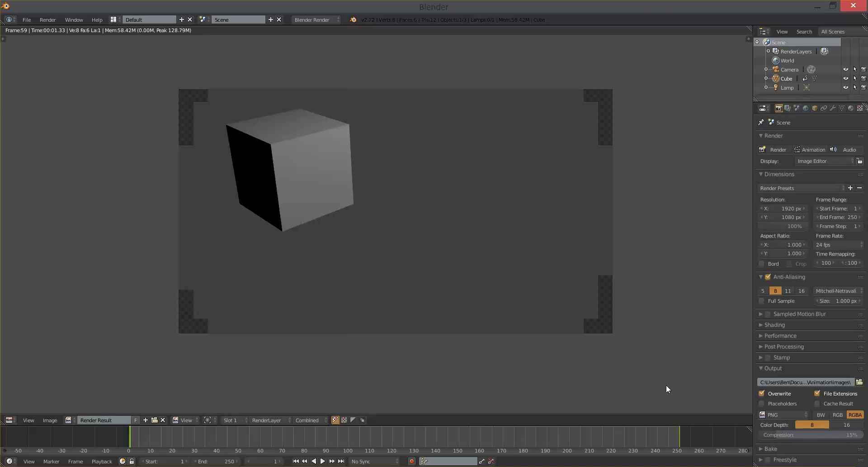
{"action": "left_click", "coordinate": [116, 20]}
{"action": "left_click", "coordinate": [138, 110]}
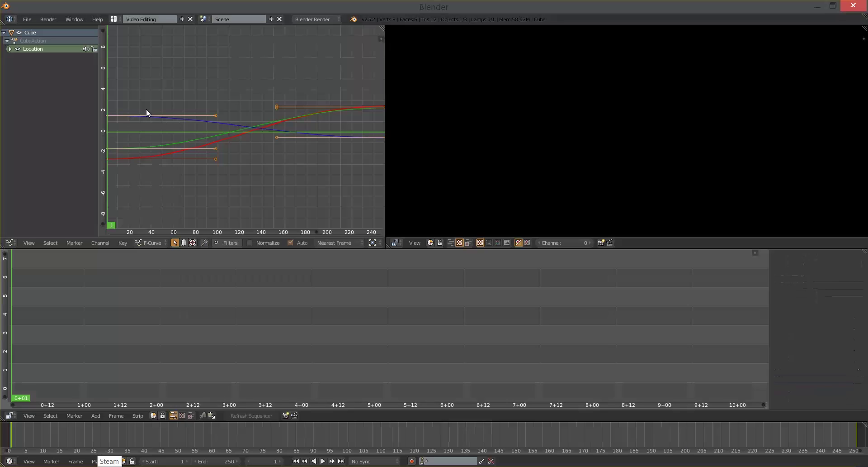
{"action": "left_click", "coordinate": [115, 19]}
{"action": "left_click", "coordinate": [117, 108]}
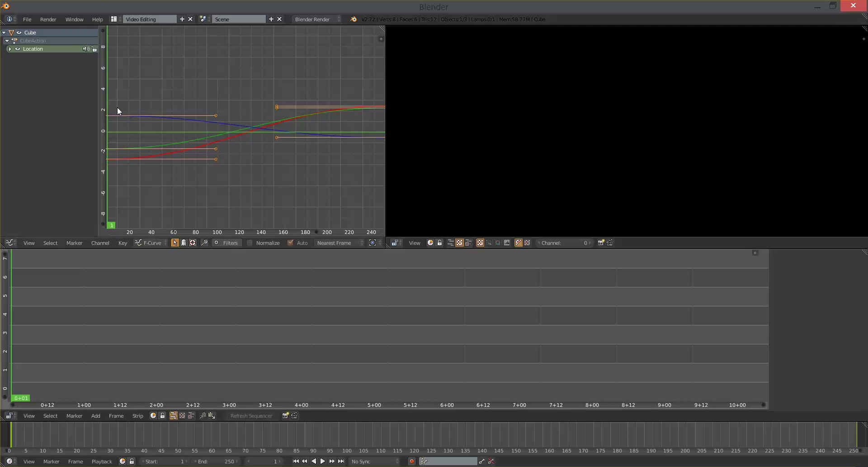
Step: Add frames 0001–0058.png from images as an image strip with End Frame 58
{"action": "left_click", "coordinate": [97, 415]}
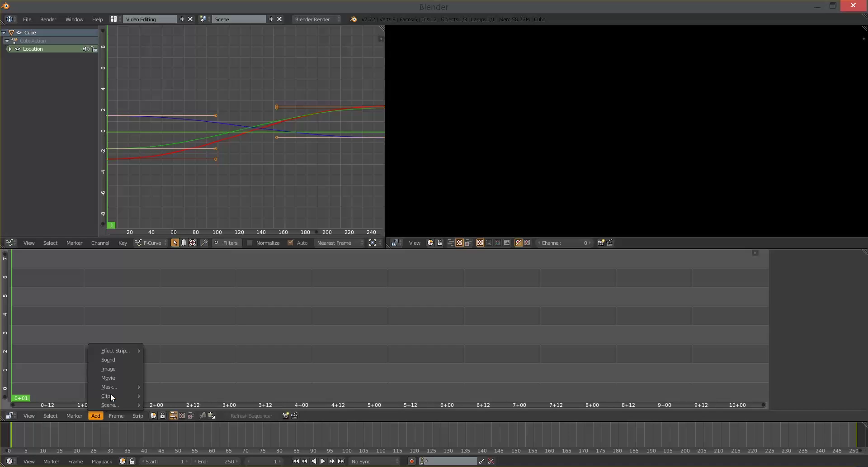
{"action": "left_click", "coordinate": [127, 372]}
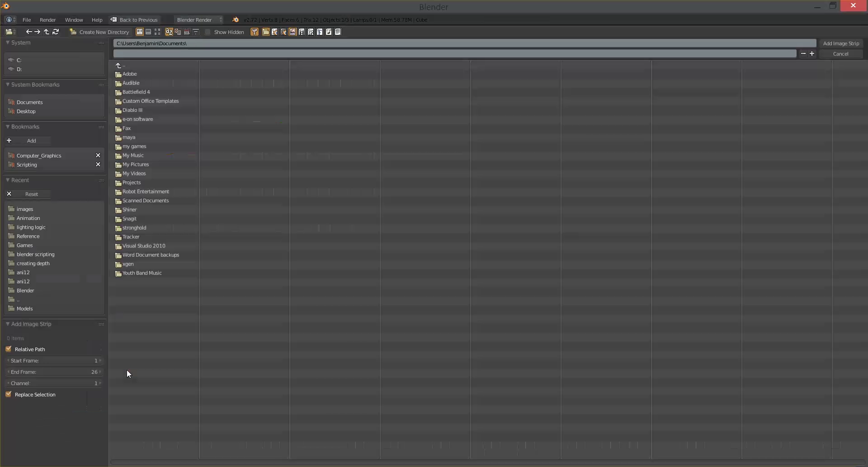
{"action": "left_click", "coordinate": [25, 209]}
{"action": "left_click", "coordinate": [204, 200], "text": "shift"}
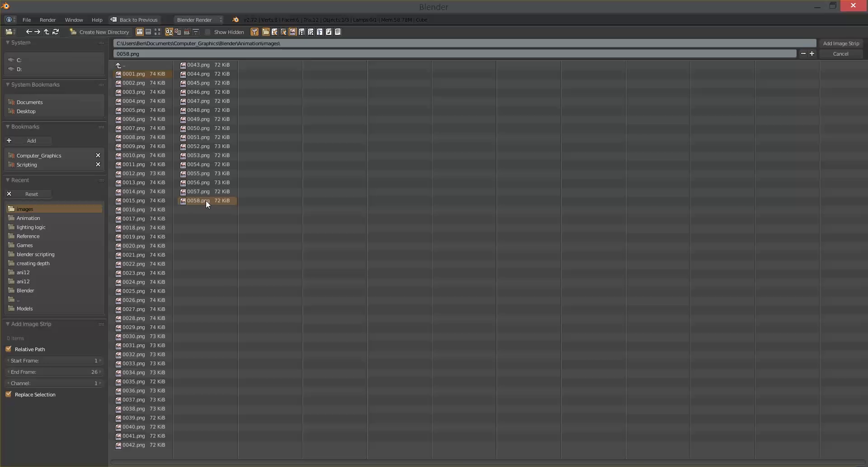
{"action": "left_click", "coordinate": [48, 371]}
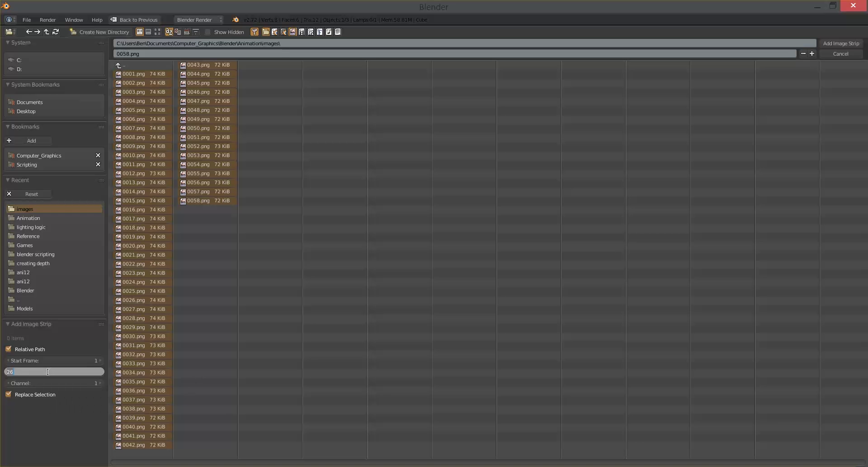
{"action": "type", "text": "58"}
{"action": "key", "text": "Return"}
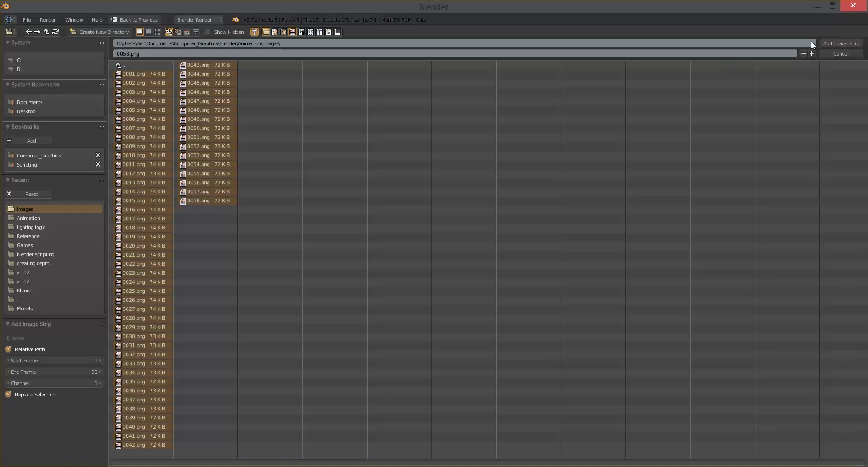
{"action": "left_click", "coordinate": [834, 43]}
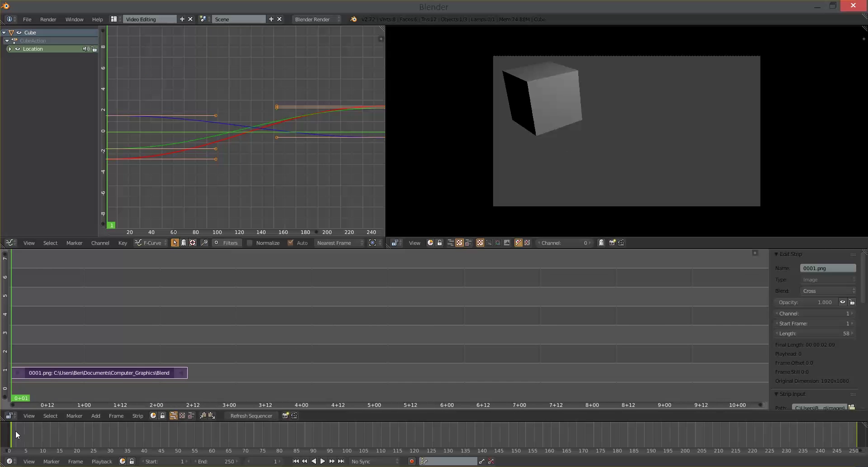
Step: Scrub the image strip to preview the rendered frames around 0026.png, then open the screen layout list
{"action": "left_click_drag", "start_coordinate": [15, 430], "coordinate": [95, 442]}
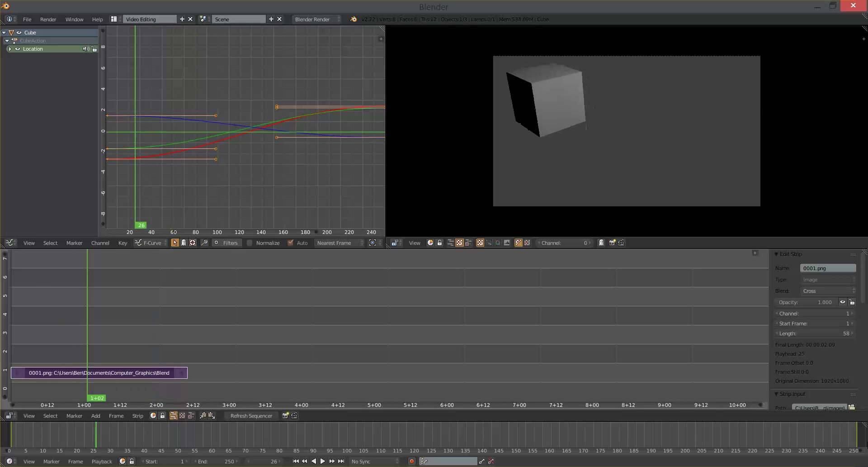
{"action": "scroll", "coordinate": [842, 366], "scroll_direction": "down", "scroll_amount": 10}
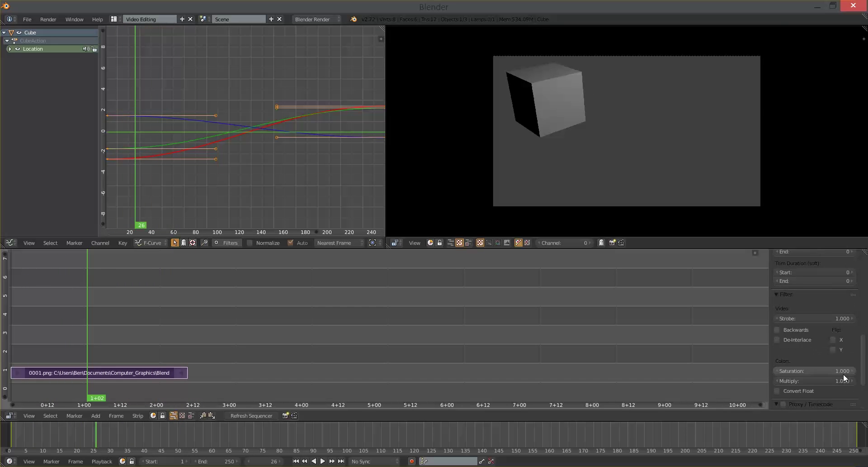
{"action": "scroll", "coordinate": [843, 374], "scroll_direction": "up", "scroll_amount": 5}
{"action": "left_click", "coordinate": [114, 18]}
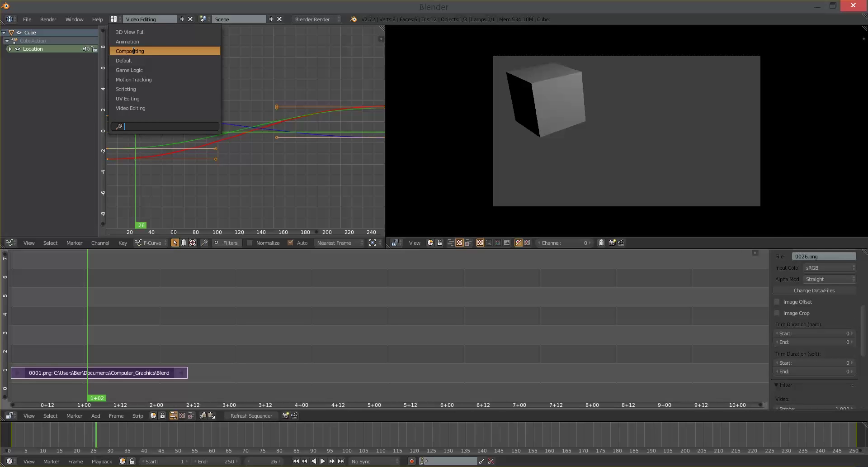
Step: Return to the Default layout and delete the cube from the scene
{"action": "left_click", "coordinate": [132, 60]}
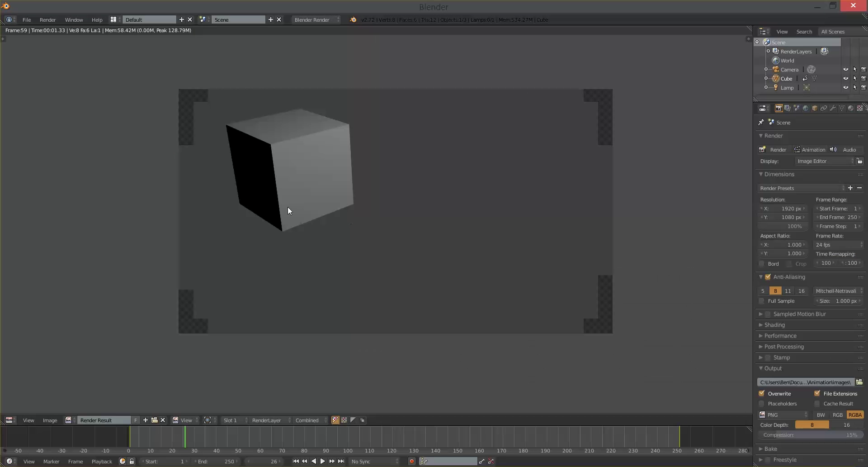
{"action": "key", "text": "Escape"}
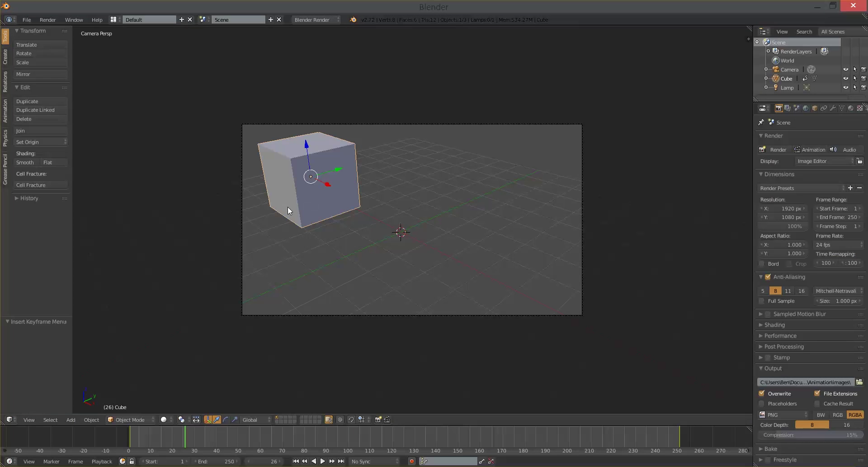
{"action": "key", "text": "x"}
{"action": "left_click", "coordinate": [288, 206]}
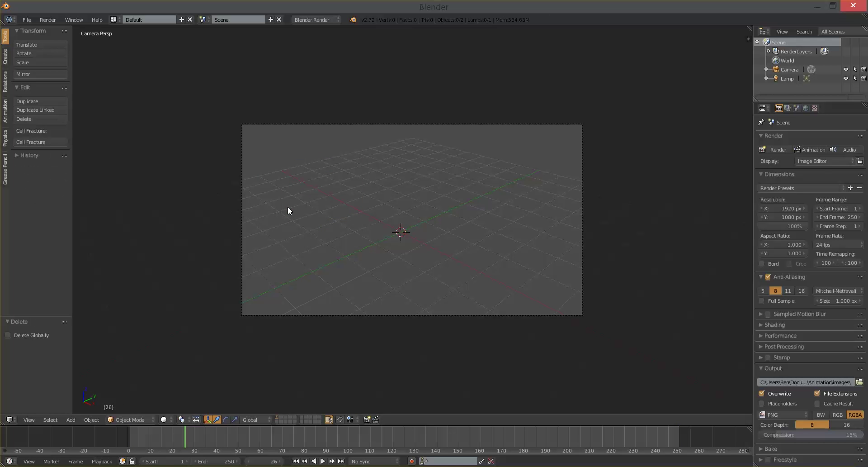
Step: Review the last render, go back to frame 1, and set the end frame to 56
{"action": "key", "text": "F12"}
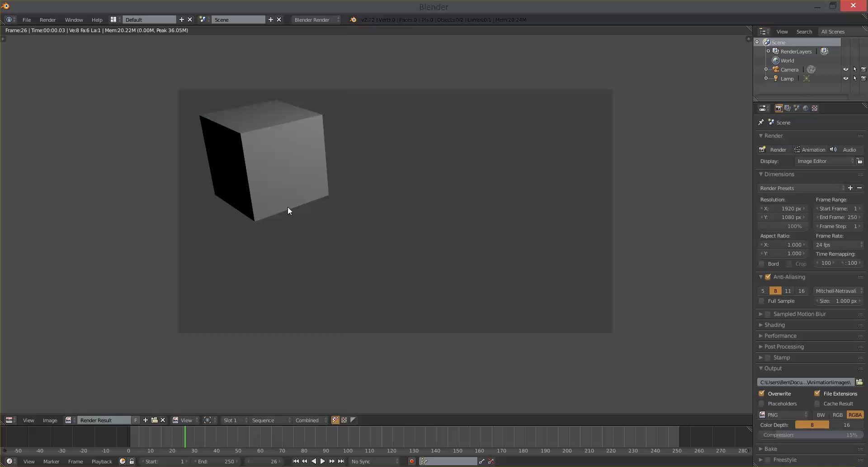
{"action": "key", "text": "Escape"}
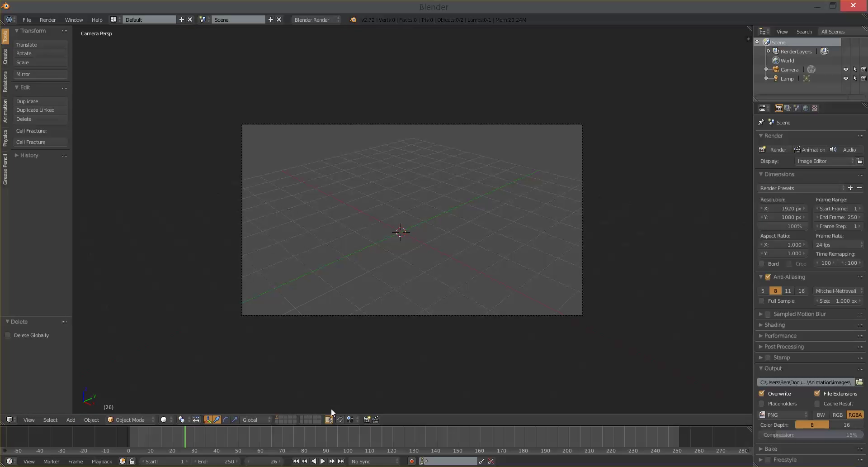
{"action": "left_click", "coordinate": [296, 461]}
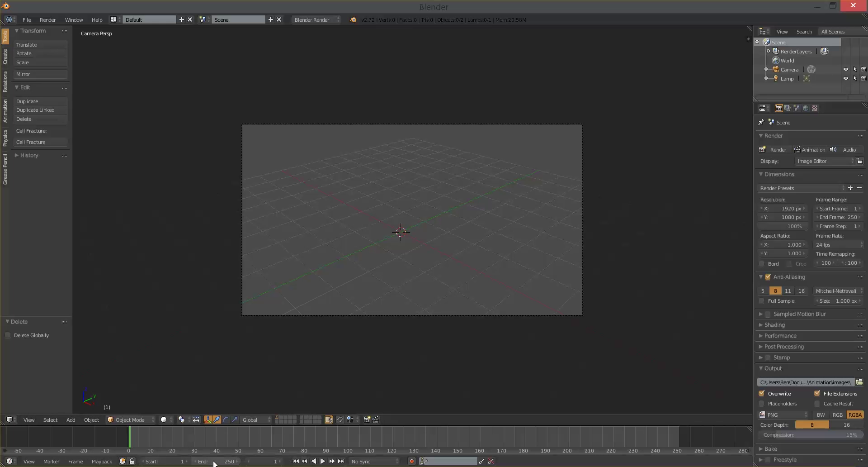
{"action": "key", "text": "ctrl+z"}
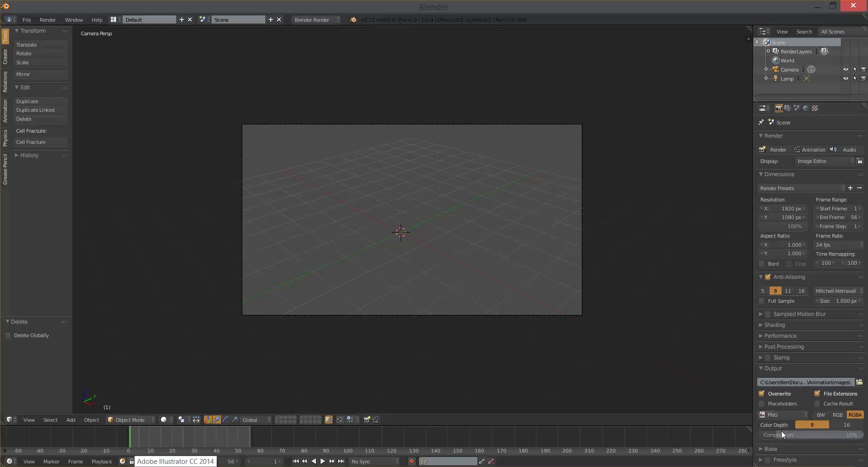
Step: Set the Output File Format to H.264 and render all 56 frames as video
{"action": "left_click", "coordinate": [796, 416]}
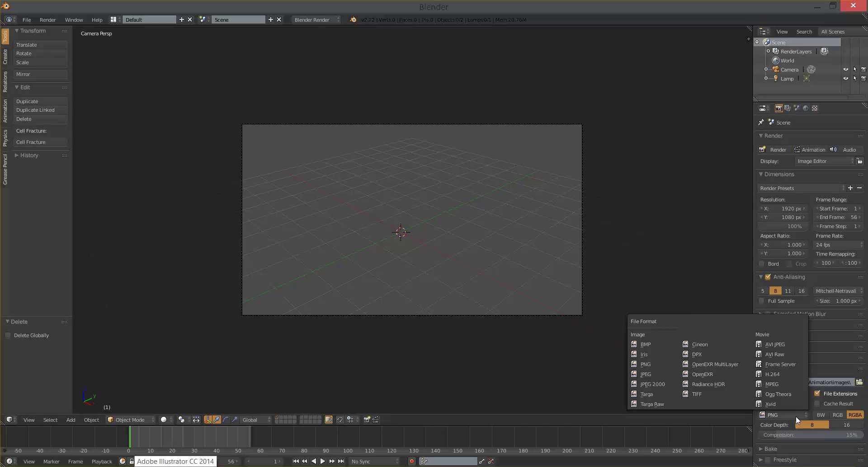
{"action": "left_click", "coordinate": [792, 374]}
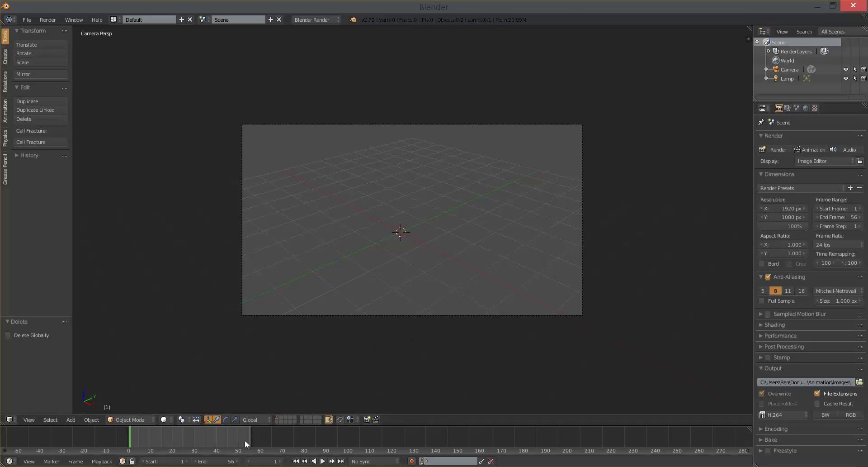
{"action": "left_click", "coordinate": [814, 149]}
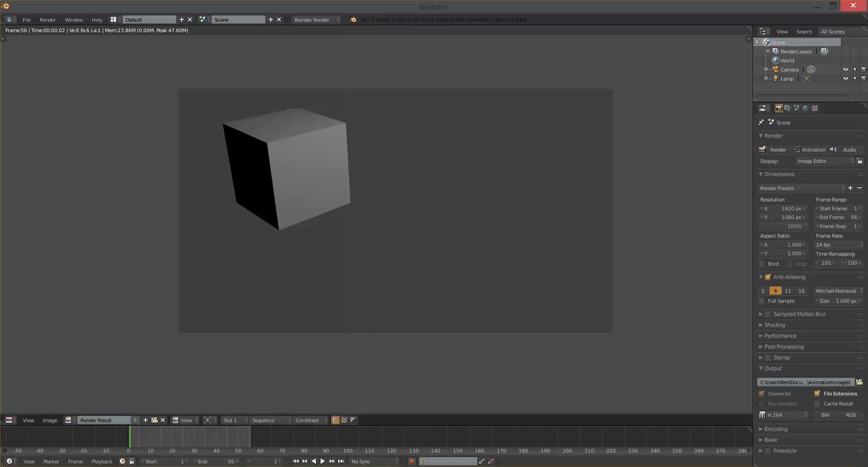
{"action": "key", "text": "alt+Tab"}
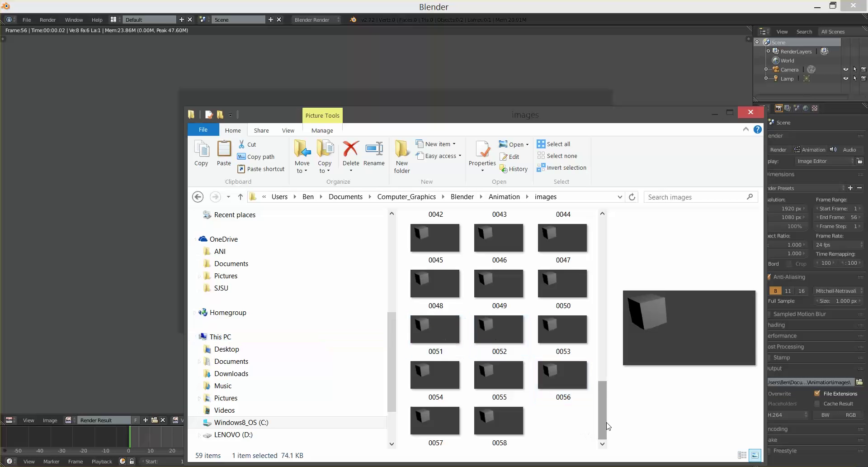
Step: Preview the rendered 0001-0056.avi in the images folder, then close File Explorer
{"action": "scroll", "coordinate": [604, 436], "scroll_direction": "down", "scroll_amount": 2}
{"action": "scroll", "coordinate": [611, 283], "scroll_direction": "up", "scroll_amount": 3}
{"action": "left_click", "coordinate": [499, 254]}
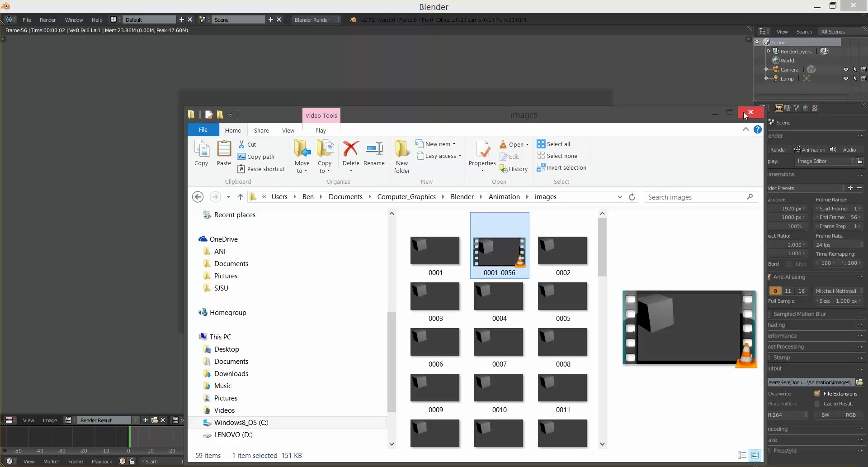
{"action": "left_click", "coordinate": [747, 113]}
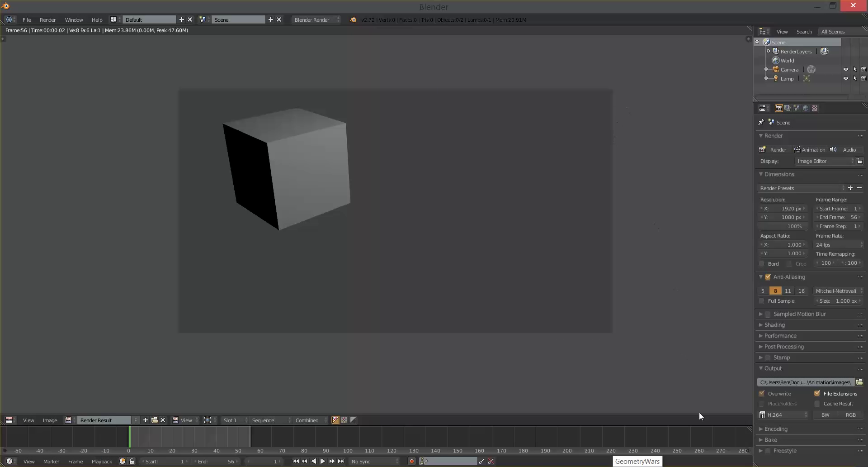